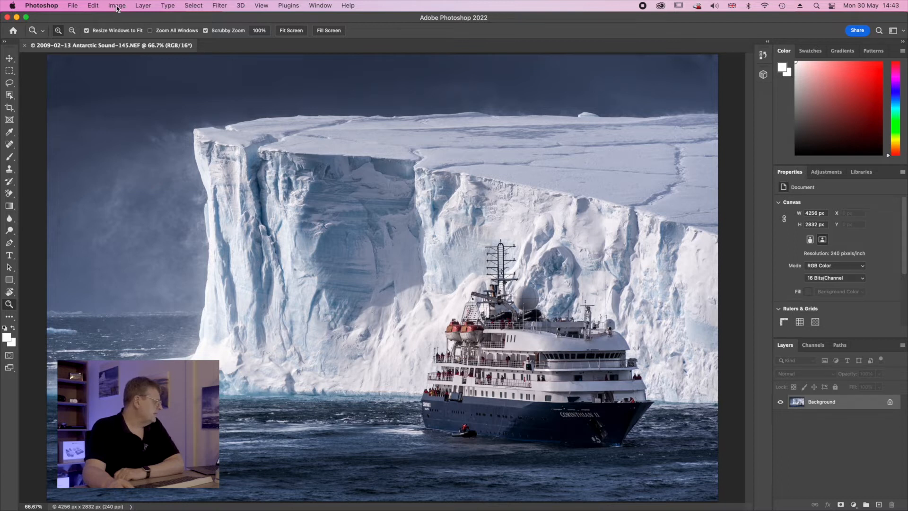
- Convert the Antarctic iceberg image from RGB to Lab Color mode
{"action": "left_click", "coordinate": [194, 5]}
{"action": "mouse_move", "coordinate": [122, 5]}
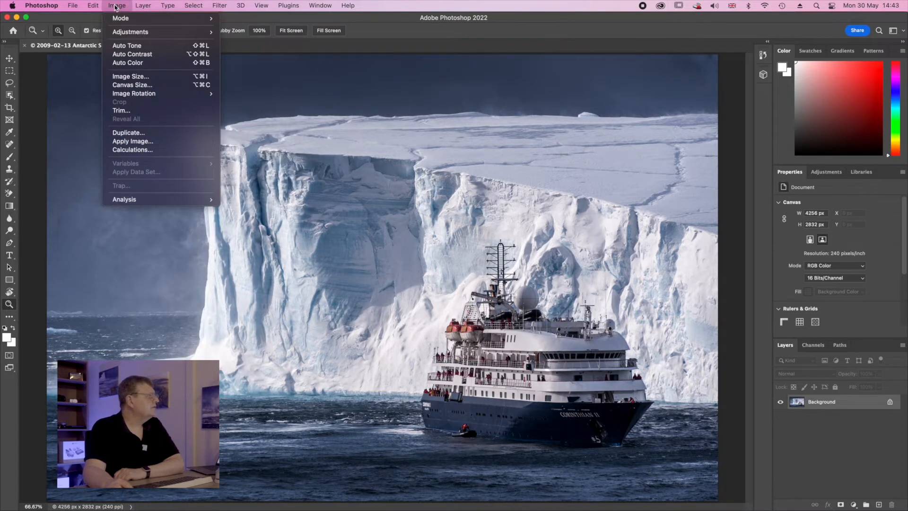
{"action": "mouse_move", "coordinate": [142, 18]}
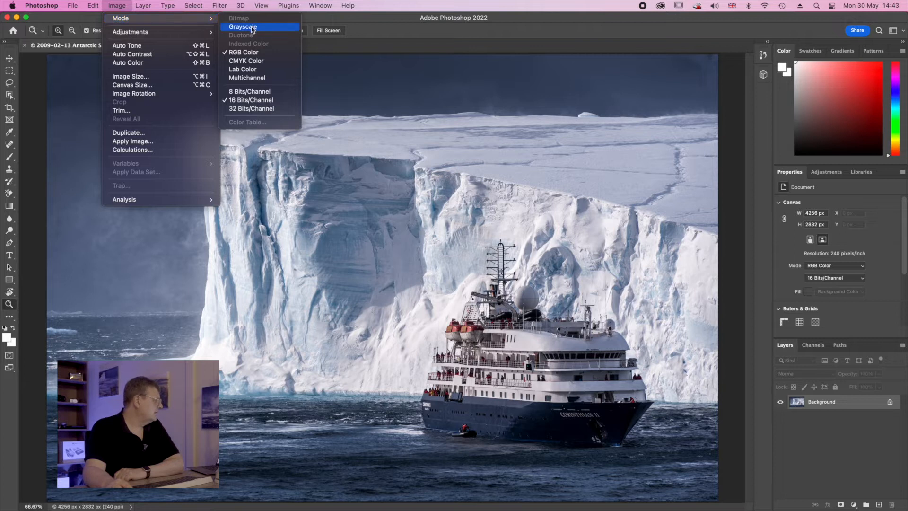
{"action": "left_click", "coordinate": [249, 70]}
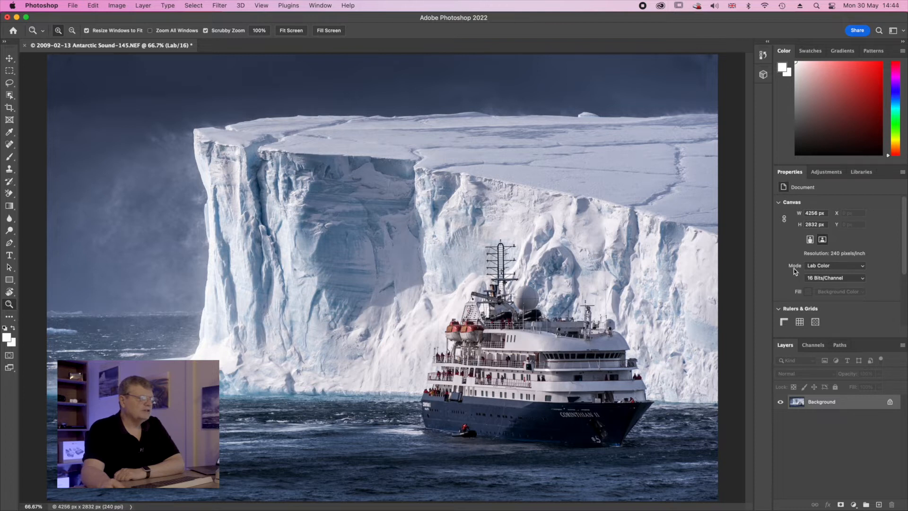
- Isolate the Lightness channel and open the Unsharp Mask filter with the ship's bow in its preview
{"action": "left_click", "coordinate": [813, 345]}
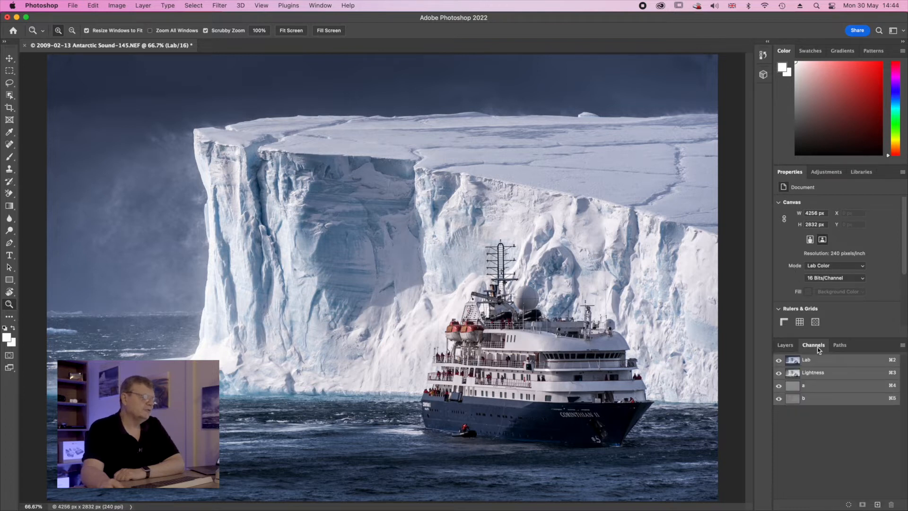
{"action": "left_click", "coordinate": [813, 373]}
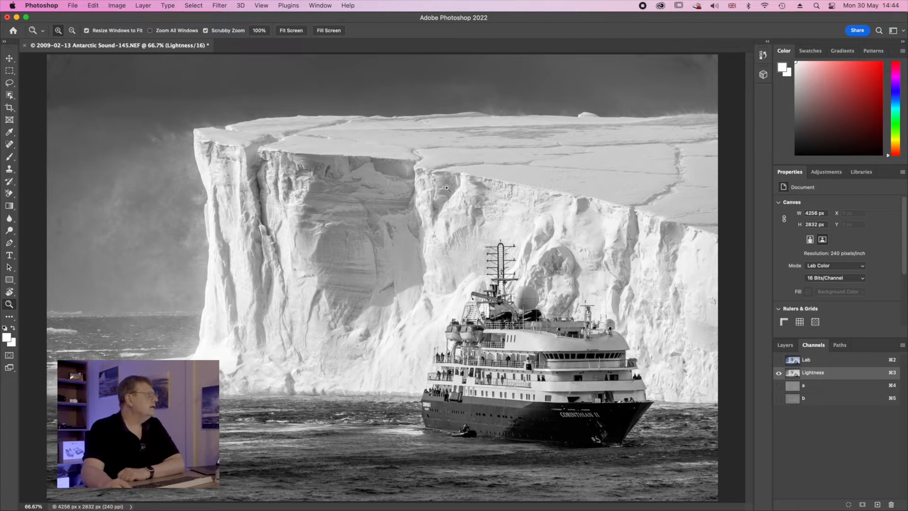
{"action": "left_click", "coordinate": [217, 6]}
{"action": "mouse_move", "coordinate": [273, 171]}
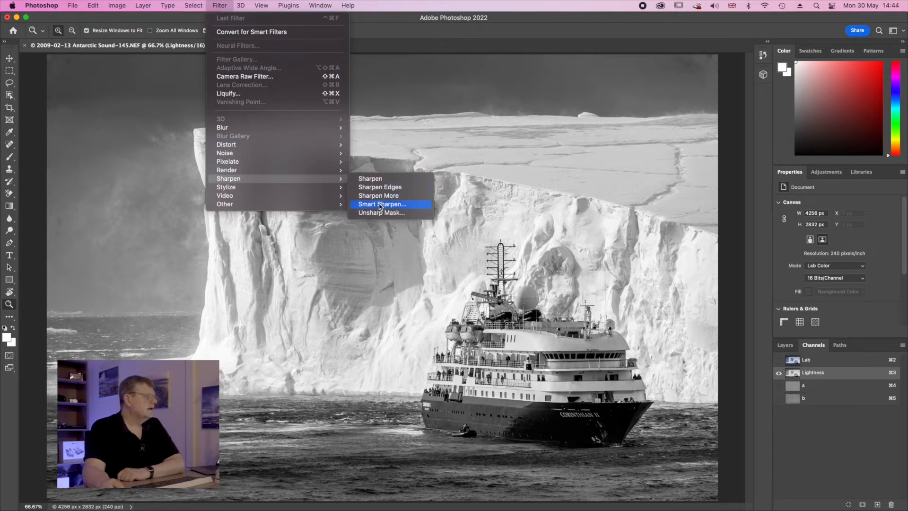
{"action": "left_click", "coordinate": [381, 213]}
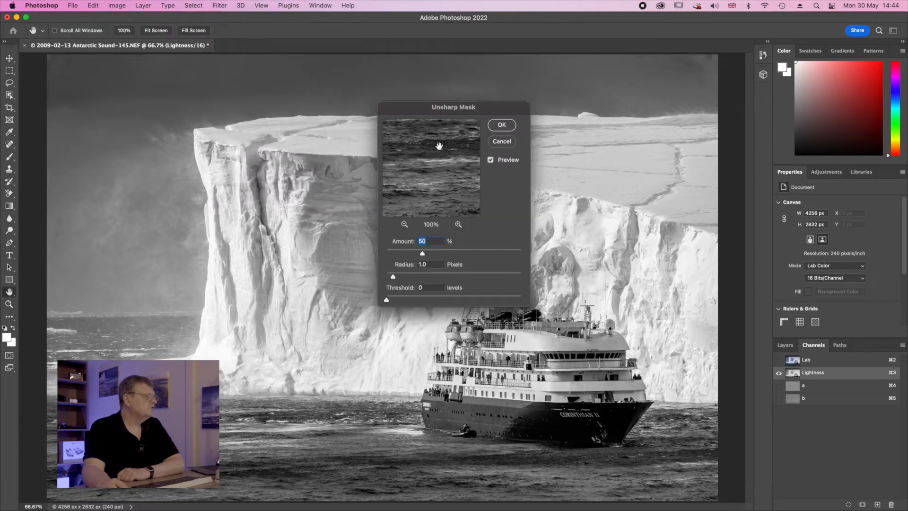
{"action": "left_click_drag", "start_coordinate": [436, 135], "coordinate": [454, 191]}
{"action": "left_click_drag", "start_coordinate": [433, 151], "coordinate": [417, 162]}
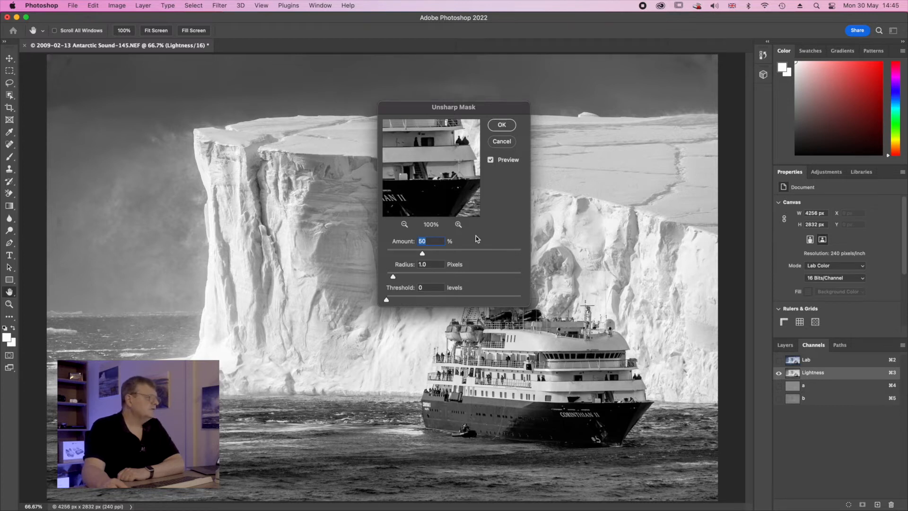
- Set the Unsharp Mask to Amount 86%, Radius 1.6 pixels and Threshold 2 levels
{"action": "left_click_drag", "start_coordinate": [422, 256], "coordinate": [498, 256]}
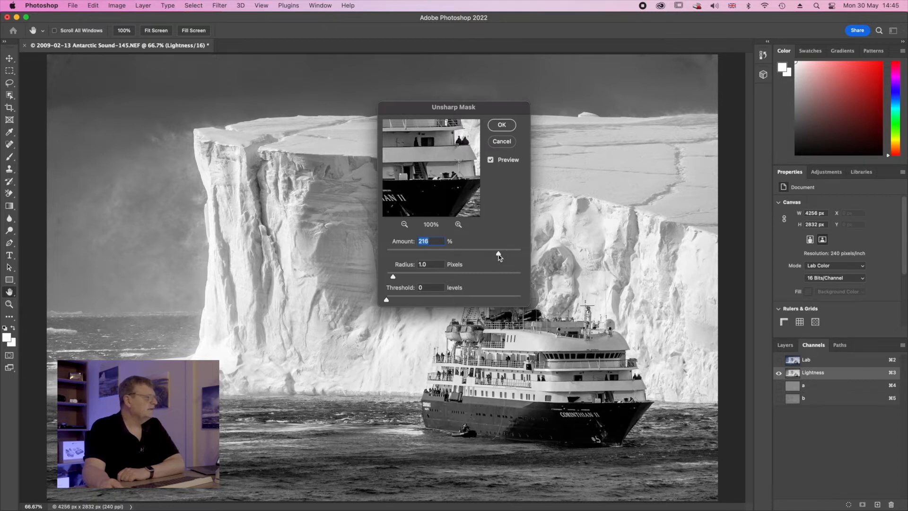
{"action": "left_click_drag", "start_coordinate": [498, 255], "coordinate": [450, 256]}
{"action": "left_click", "coordinate": [456, 159]}
{"action": "left_click_drag", "start_coordinate": [455, 159], "coordinate": [447, 167]}
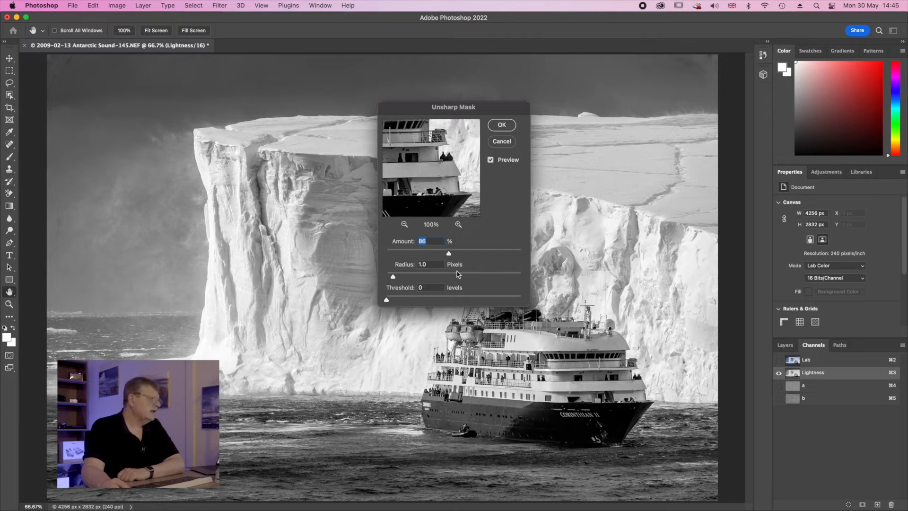
{"action": "left_click_drag", "start_coordinate": [393, 277], "coordinate": [397, 280]}
{"action": "key", "text": "Tab"}
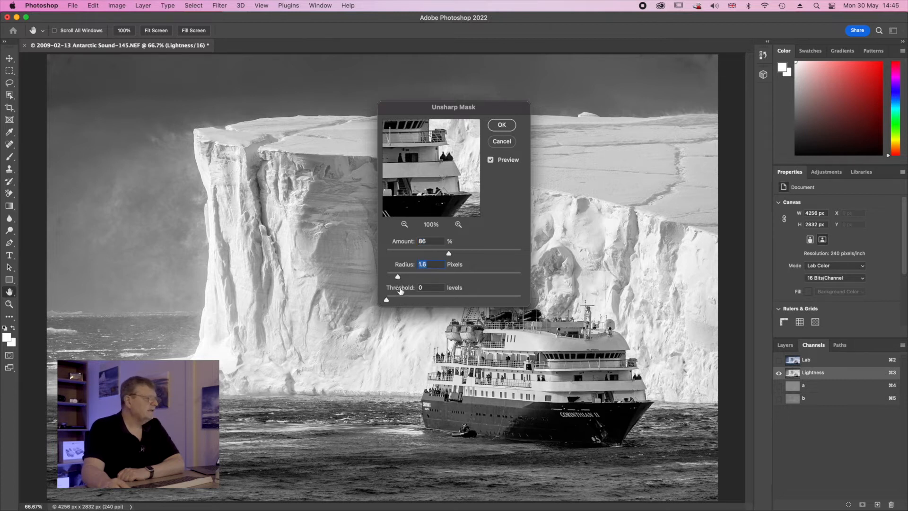
{"action": "left_click_drag", "start_coordinate": [387, 302], "coordinate": [388, 302]}
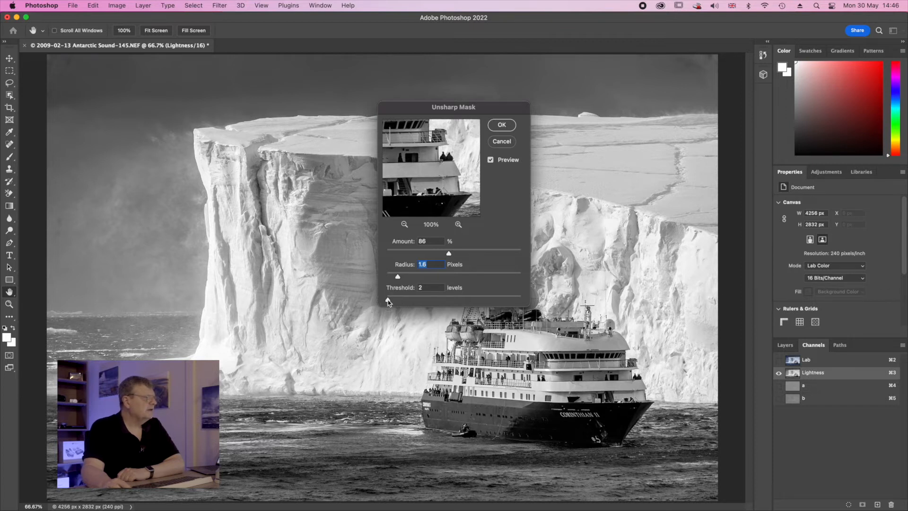
- Raise the Unsharp Mask amount slightly further and apply the sharpening to the Lightness channel
{"action": "left_click", "coordinate": [459, 224]}
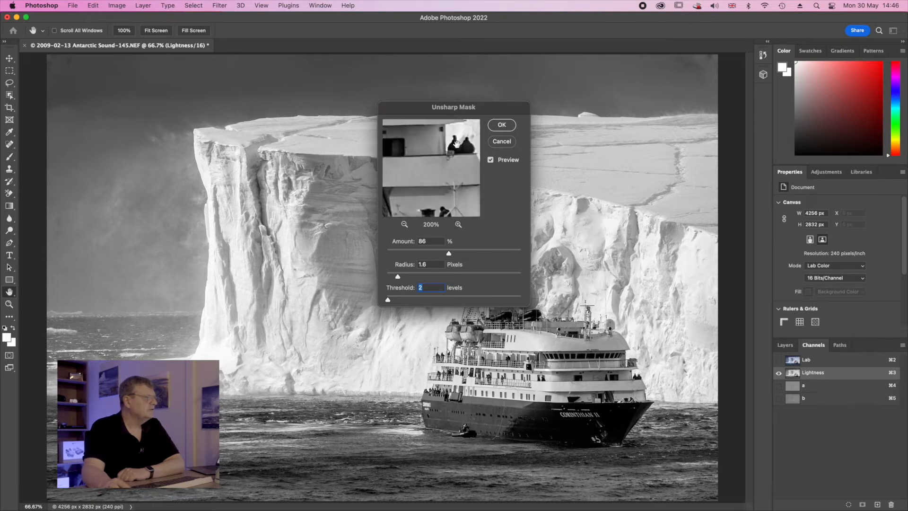
{"action": "left_click_drag", "start_coordinate": [456, 143], "coordinate": [443, 162]}
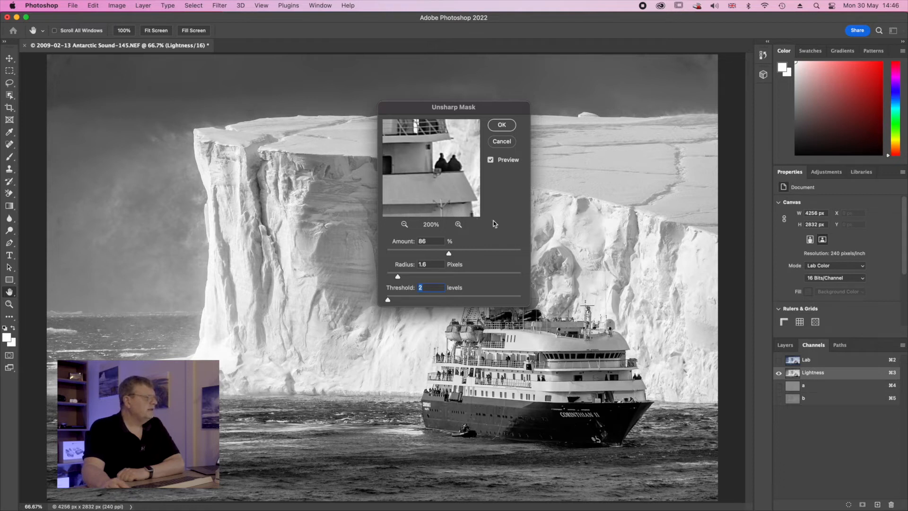
{"action": "mouse_move", "coordinate": [449, 254]}
{"action": "left_mouse_down"}
{"action": "mouse_move", "coordinate": [508, 252]}
{"action": "mouse_move", "coordinate": [462, 255]}
{"action": "left_mouse_up"}
{"action": "left_click", "coordinate": [503, 125]}
- Convert the image back to RGB Color mode and inspect the sharpening on the ship's details
{"action": "left_click", "coordinate": [124, 7]}
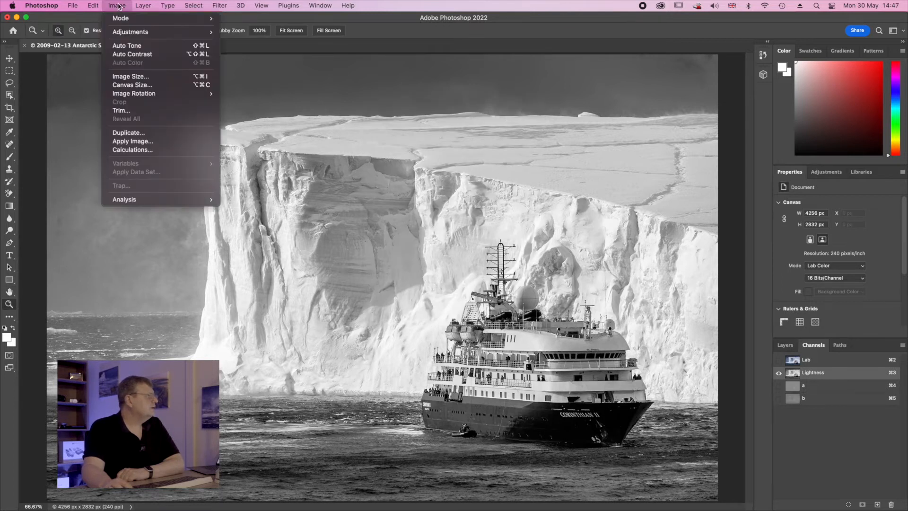
{"action": "mouse_move", "coordinate": [176, 20]}
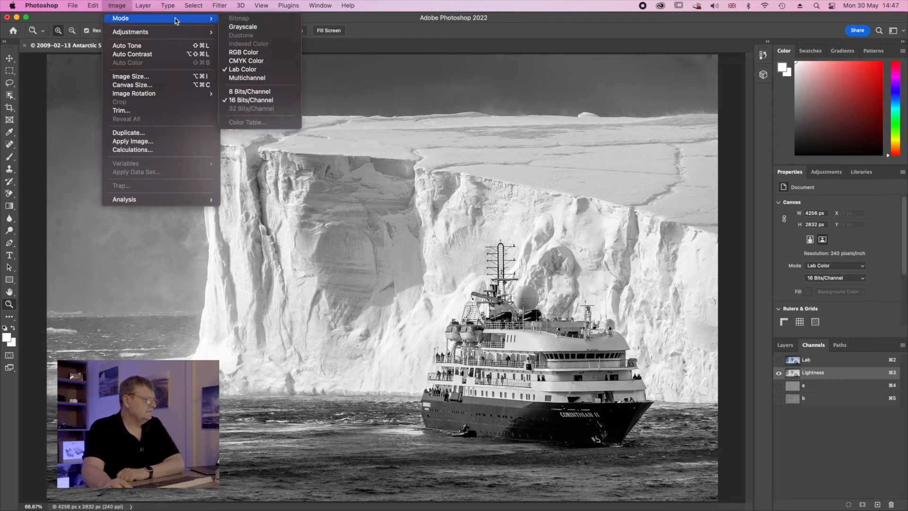
{"action": "left_click", "coordinate": [237, 53]}
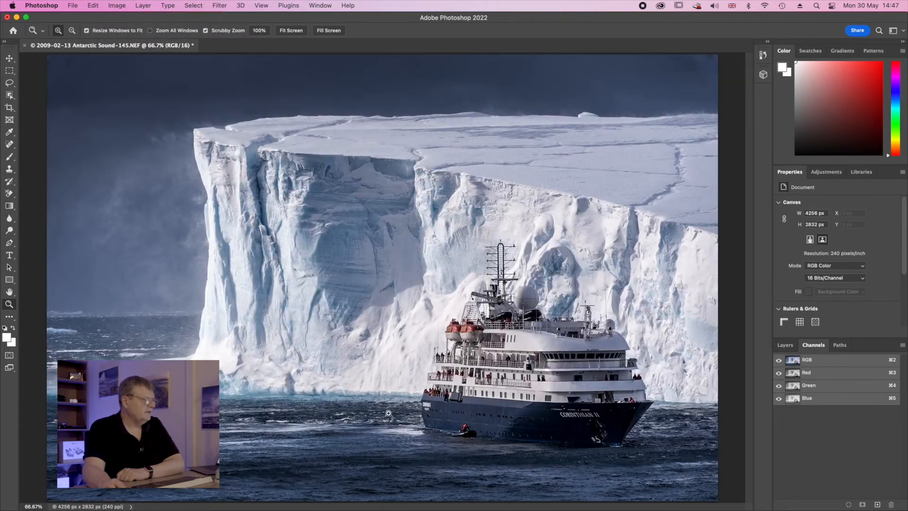
{"action": "left_click", "coordinate": [524, 369]}
{"action": "left_click", "coordinate": [524, 370]}
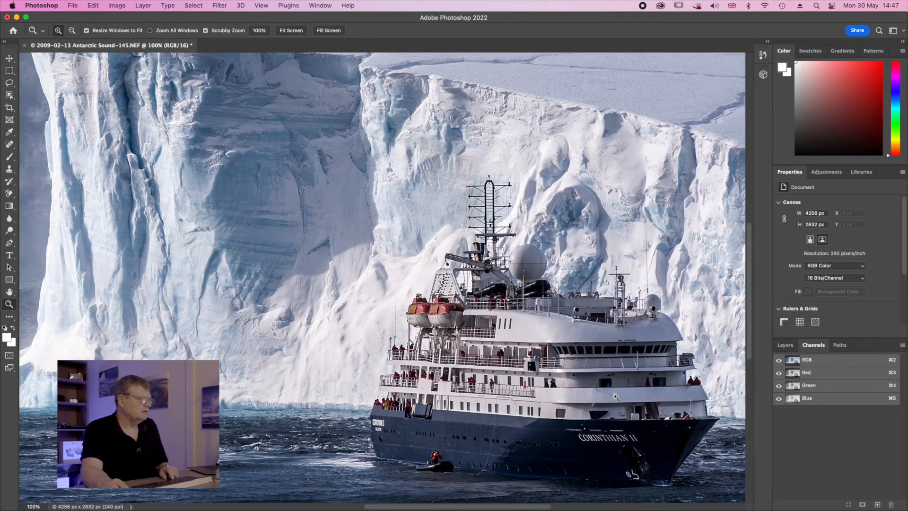
{"action": "left_click_drag", "start_coordinate": [616, 396], "coordinate": [630, 384]}
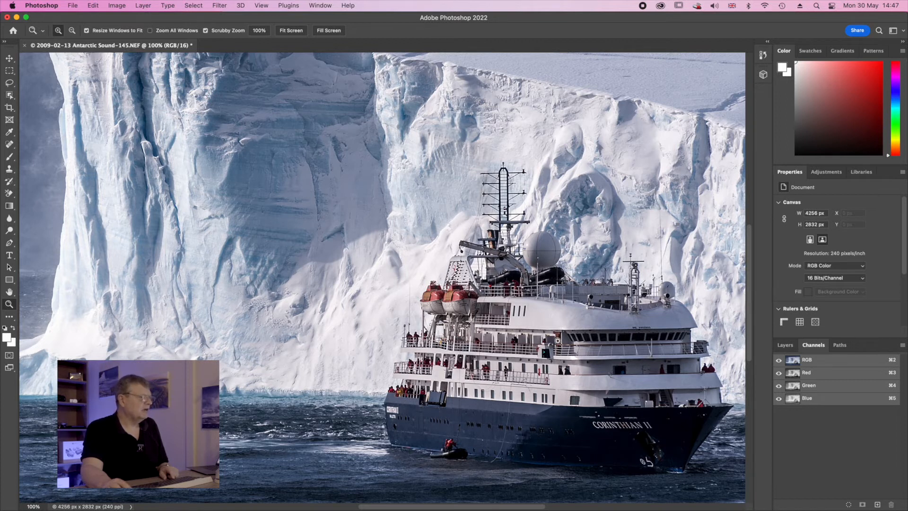
{"action": "left_click", "coordinate": [520, 292]}
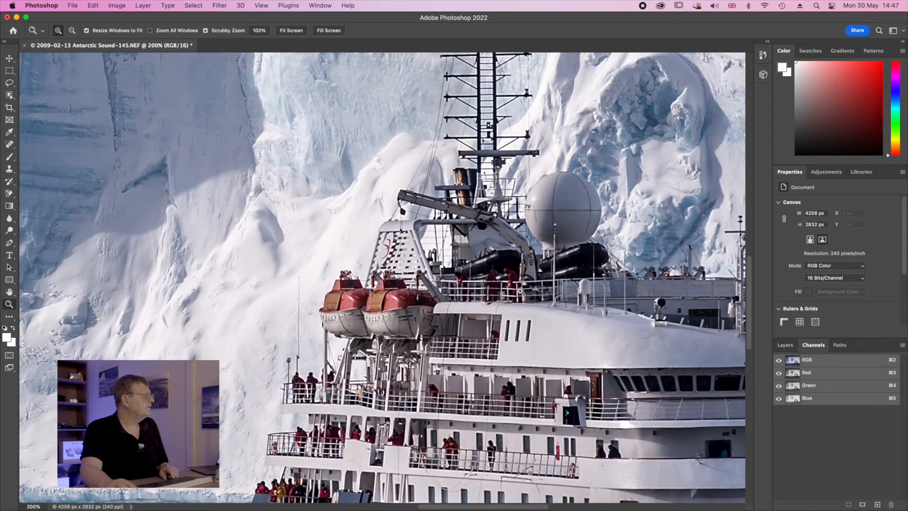
- Close the iceberg image without saving its changes
{"action": "left_click", "coordinate": [71, 5]}
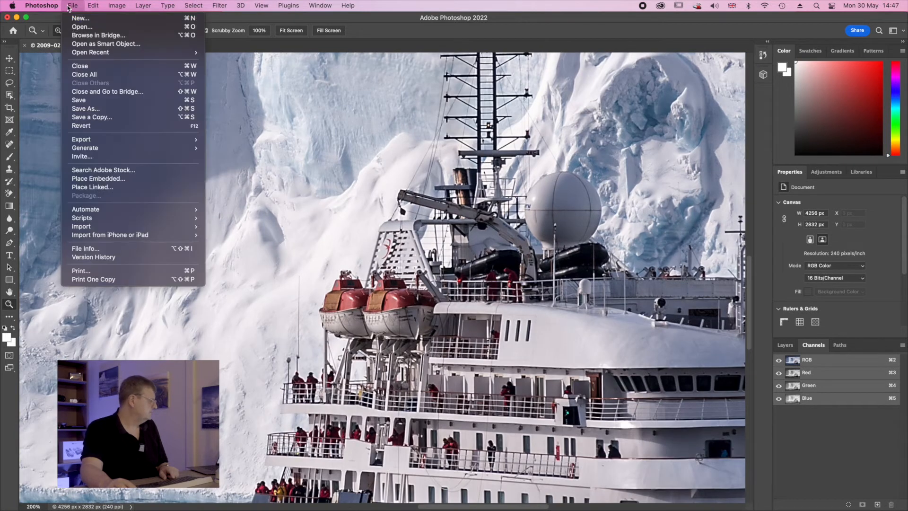
{"action": "left_click", "coordinate": [80, 66]}
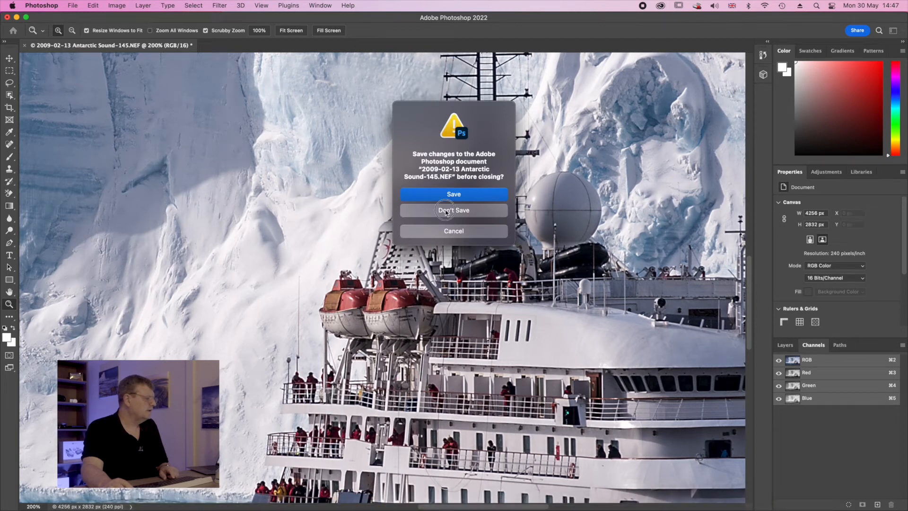
{"action": "left_click", "coordinate": [446, 212]}
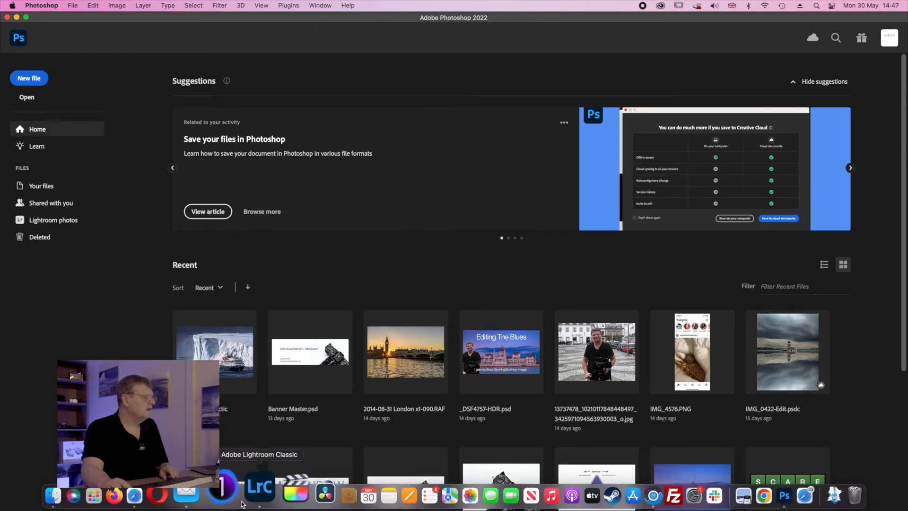
- Switch to Lightroom Classic and send the iceberg photo to Adobe Photoshop 2022 for editing
{"action": "left_click", "coordinate": [247, 495]}
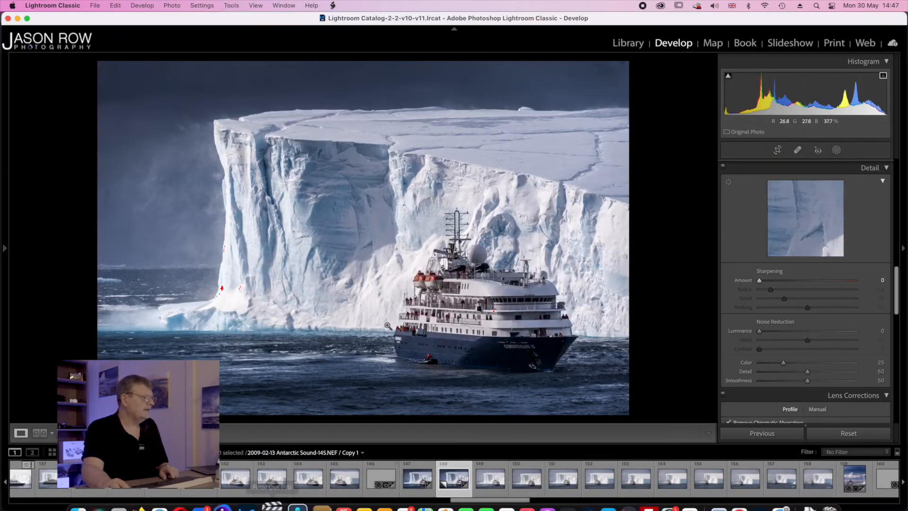
{"action": "right_click", "coordinate": [403, 299]}
{"action": "mouse_move", "coordinate": [413, 292]}
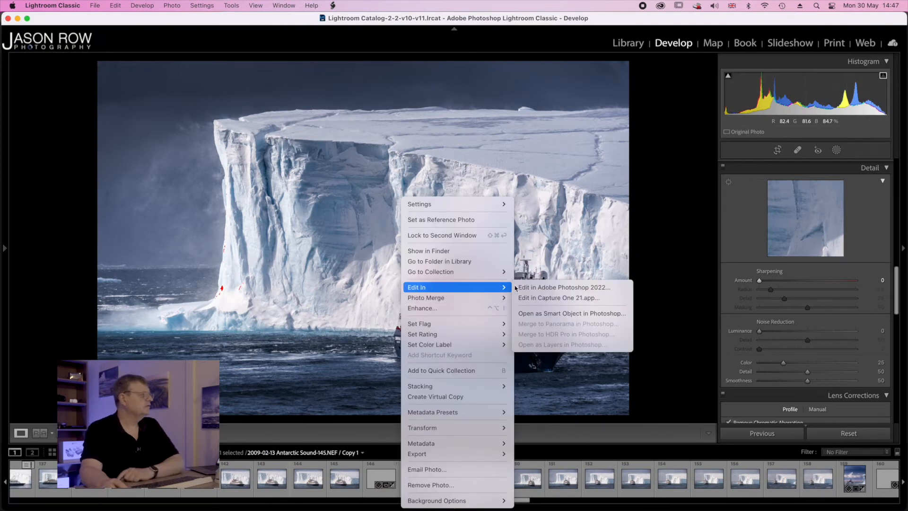
{"action": "left_click", "coordinate": [533, 287]}
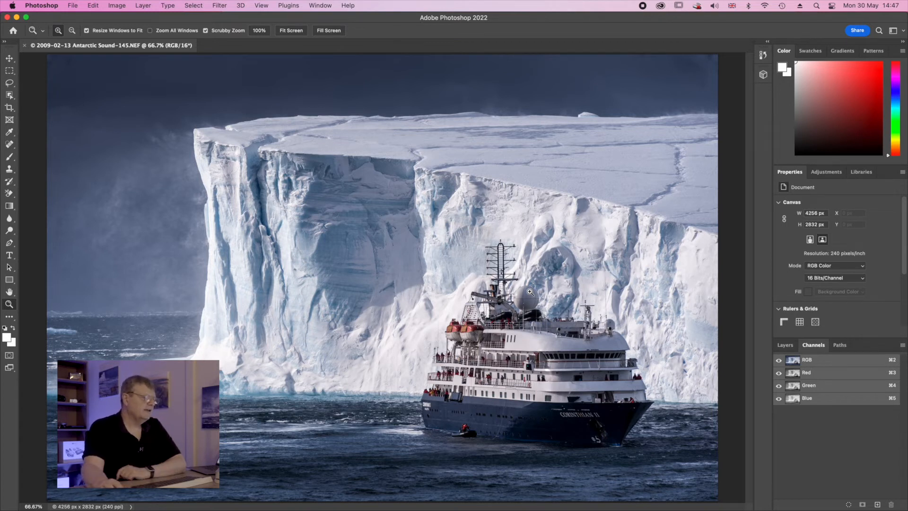
- Duplicate the Background layer as "Background copy" in the same document
{"action": "left_click", "coordinate": [789, 347]}
{"action": "right_click", "coordinate": [815, 405]}
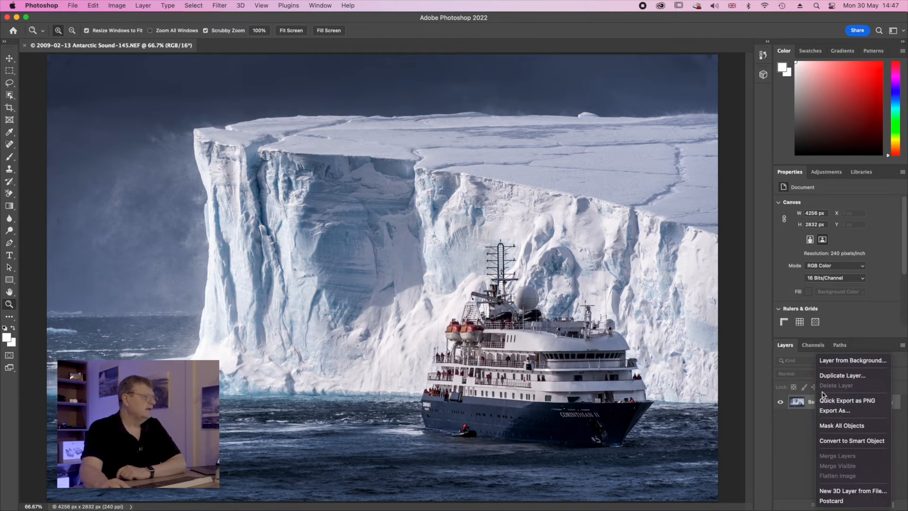
{"action": "left_click", "coordinate": [837, 376]}
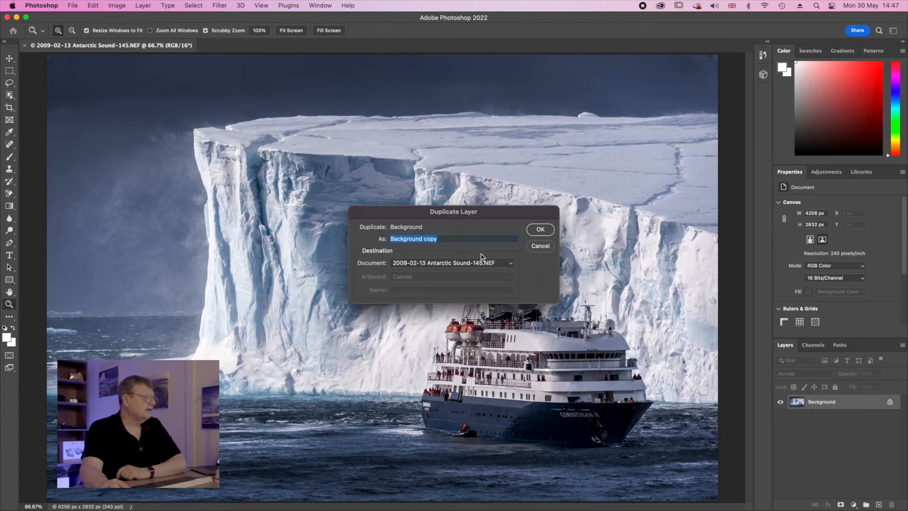
{"action": "left_click", "coordinate": [539, 230]}
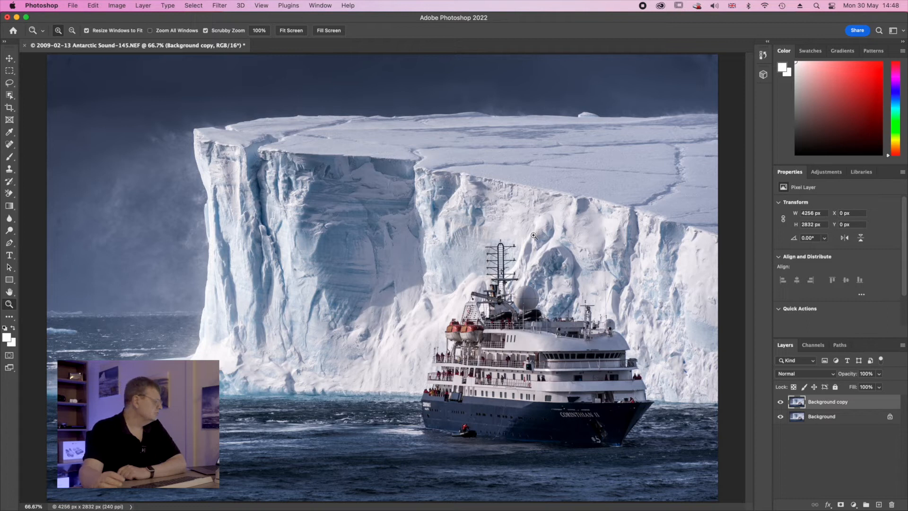
- Set the Background copy layer's blend mode to Overlay
{"action": "left_click", "coordinate": [822, 418]}
{"action": "left_click", "coordinate": [823, 406]}
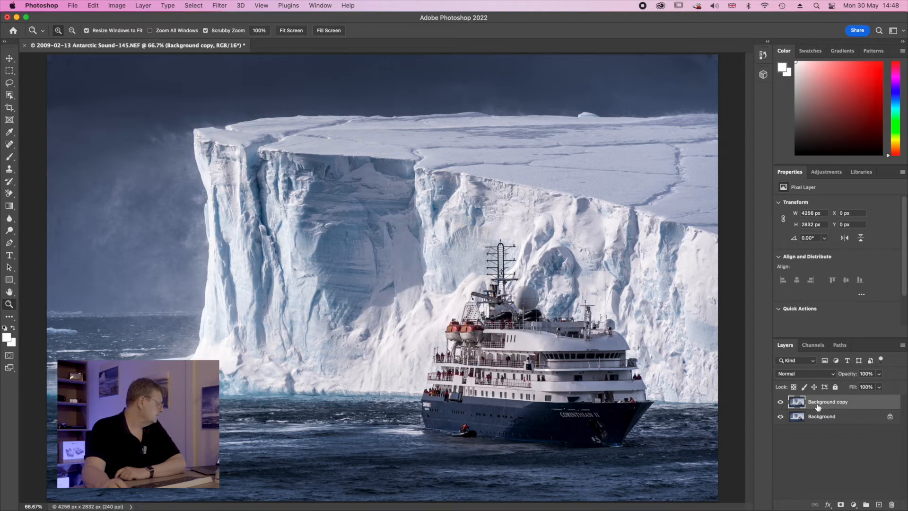
{"action": "left_click", "coordinate": [823, 377]}
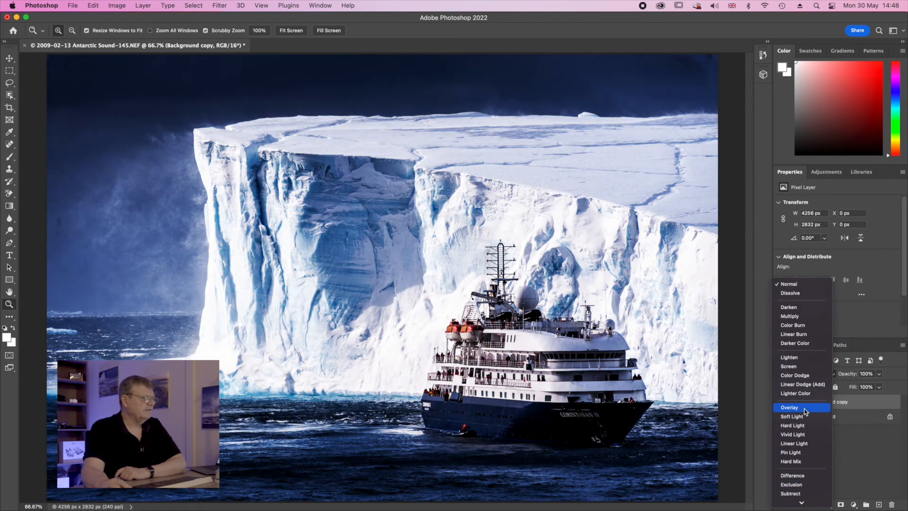
{"action": "left_click", "coordinate": [803, 407]}
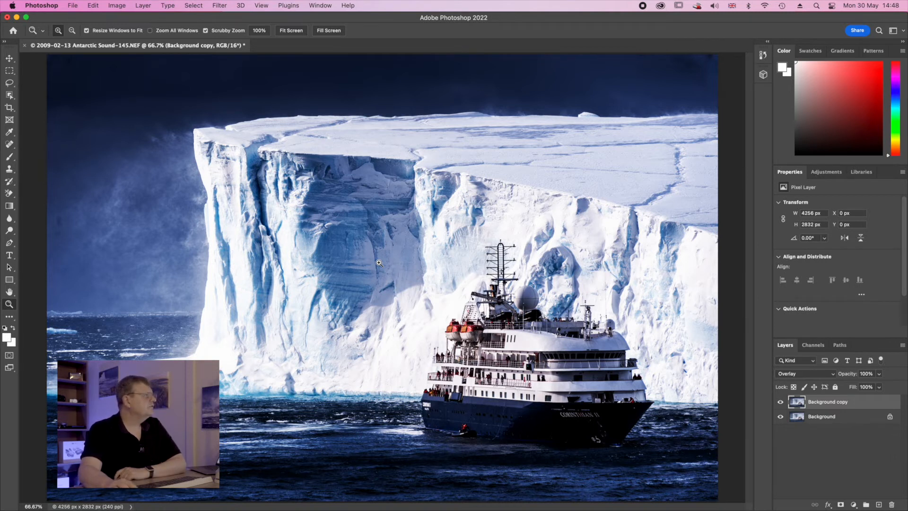
- Open the High Pass filter on the Background copy layer and show the ship in its preview at 33%
{"action": "left_click", "coordinate": [220, 5]}
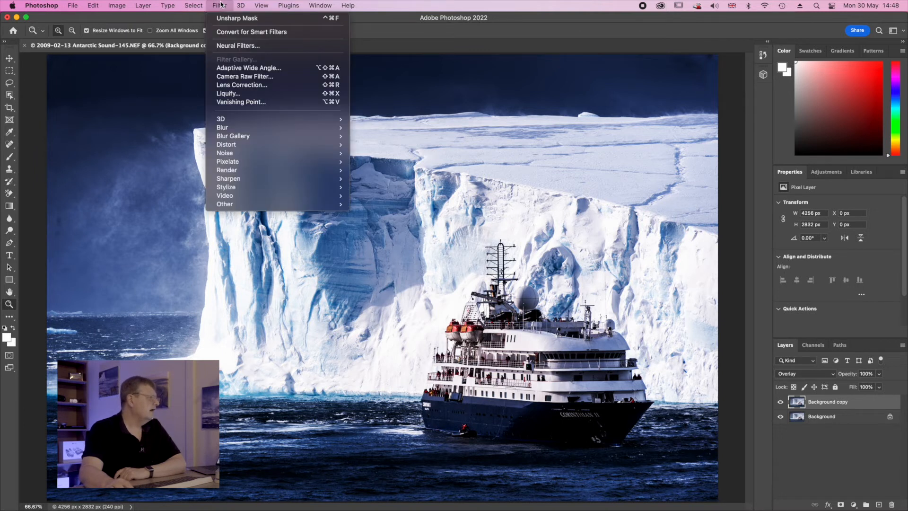
{"action": "mouse_move", "coordinate": [331, 204]}
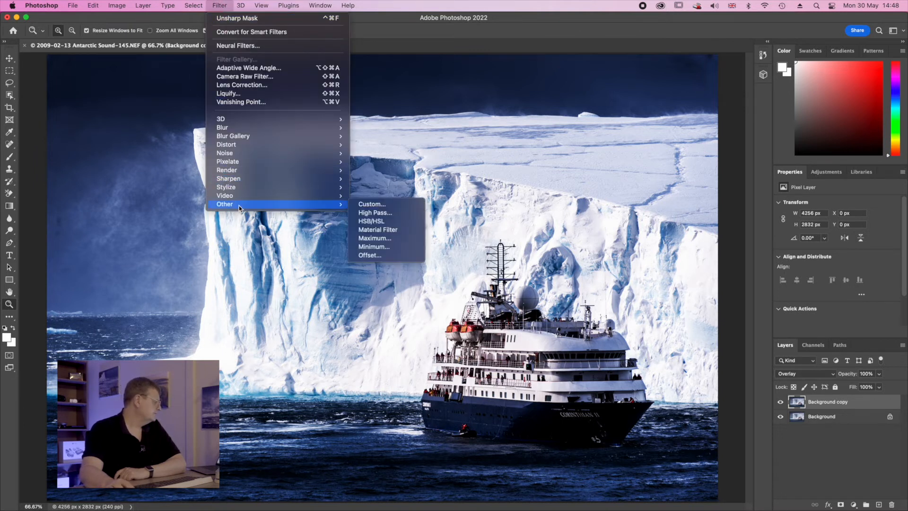
{"action": "left_click", "coordinate": [386, 213]}
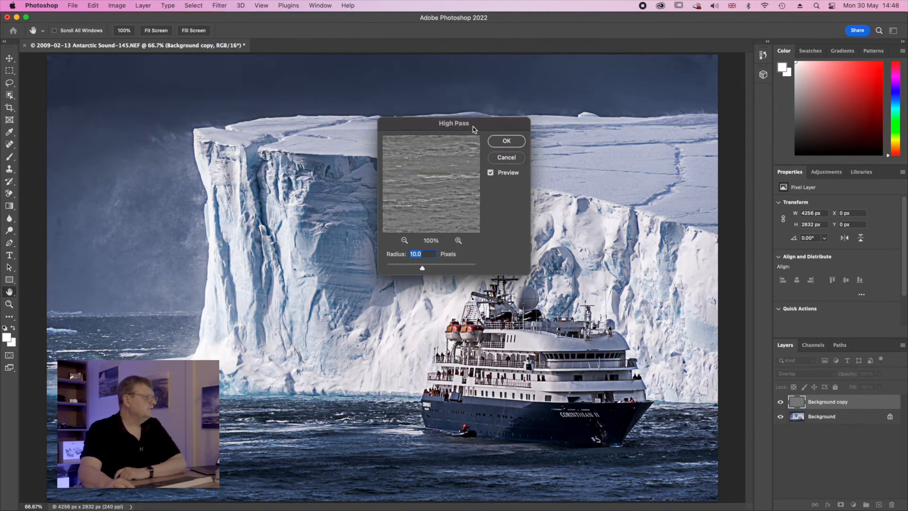
{"action": "left_click_drag", "start_coordinate": [473, 129], "coordinate": [399, 122]}
{"action": "left_click", "coordinate": [331, 233]}
{"action": "left_click", "coordinate": [330, 233]}
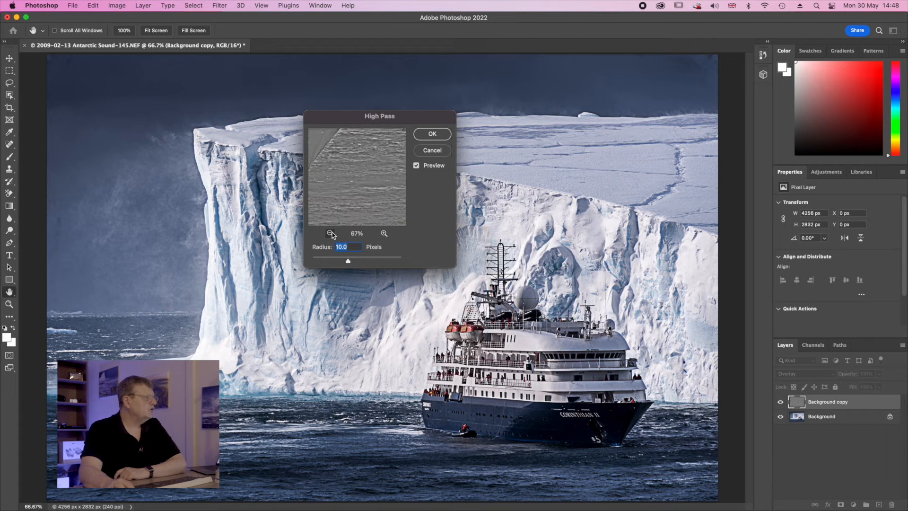
{"action": "left_click_drag", "start_coordinate": [345, 175], "coordinate": [352, 199]}
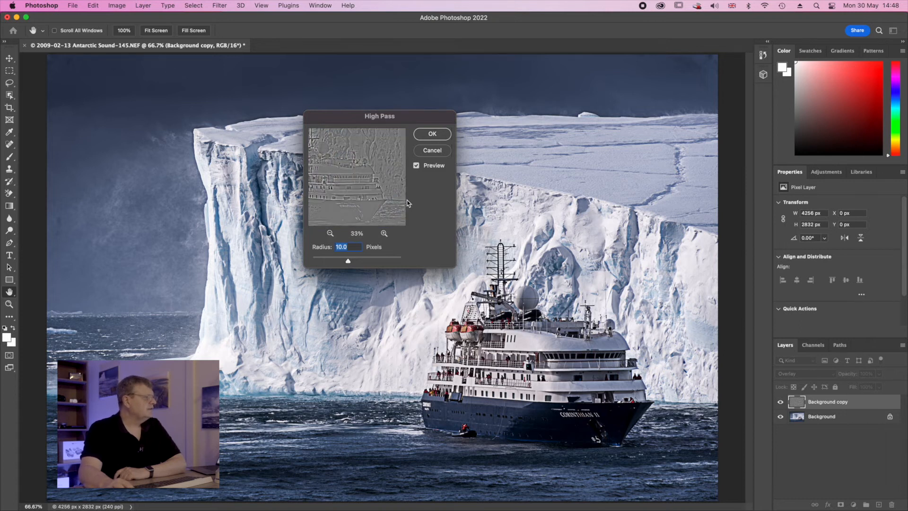
- Test the High Pass radius at 1000 pixels and bring it down to 2.5 pixels
{"action": "left_click", "coordinate": [348, 261]}
{"action": "left_click_drag", "start_coordinate": [348, 261], "coordinate": [404, 259]}
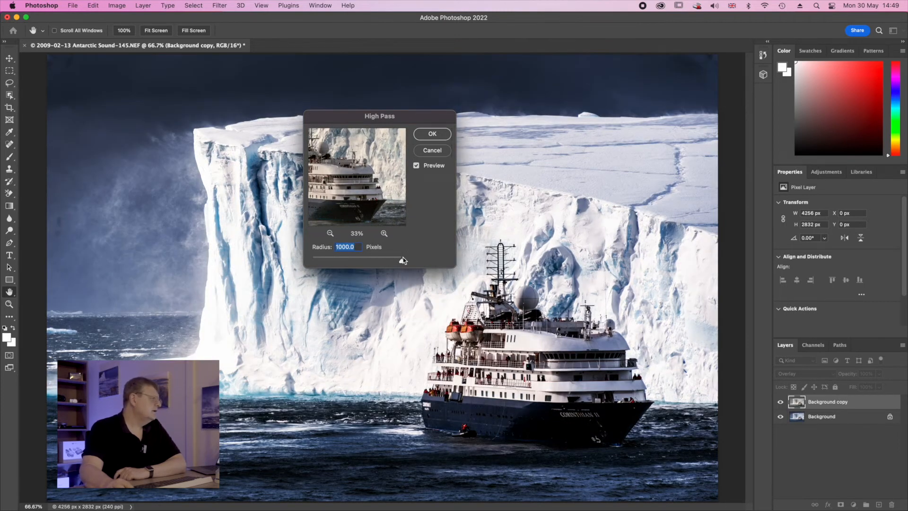
{"action": "left_click_drag", "start_coordinate": [404, 259], "coordinate": [324, 261]}
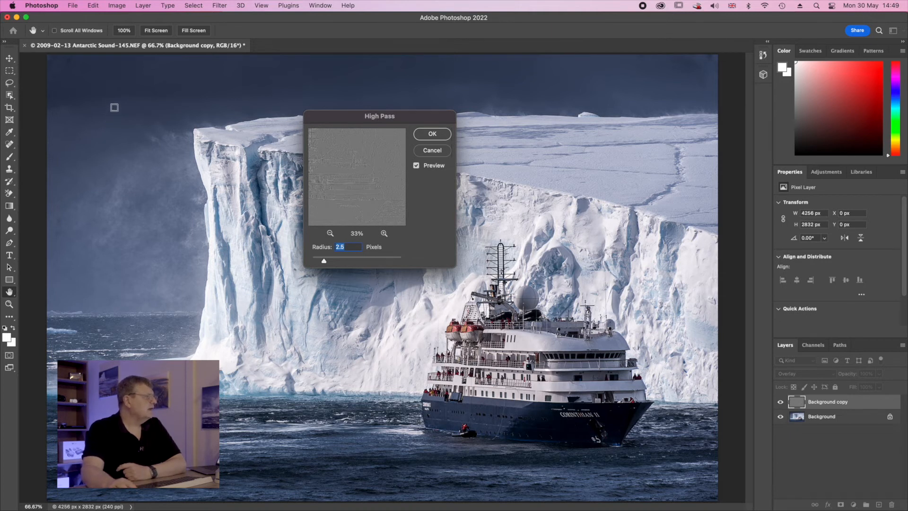
- Check the detail in the High Pass preview, raise the radius slightly and apply the filter
{"action": "left_click", "coordinate": [349, 160]}
{"action": "left_click_drag", "start_coordinate": [349, 160], "coordinate": [381, 179]}
{"action": "left_click_drag", "start_coordinate": [325, 263], "coordinate": [328, 264]}
{"action": "left_click", "coordinate": [437, 134]}
{"action": "key", "text": "z"}
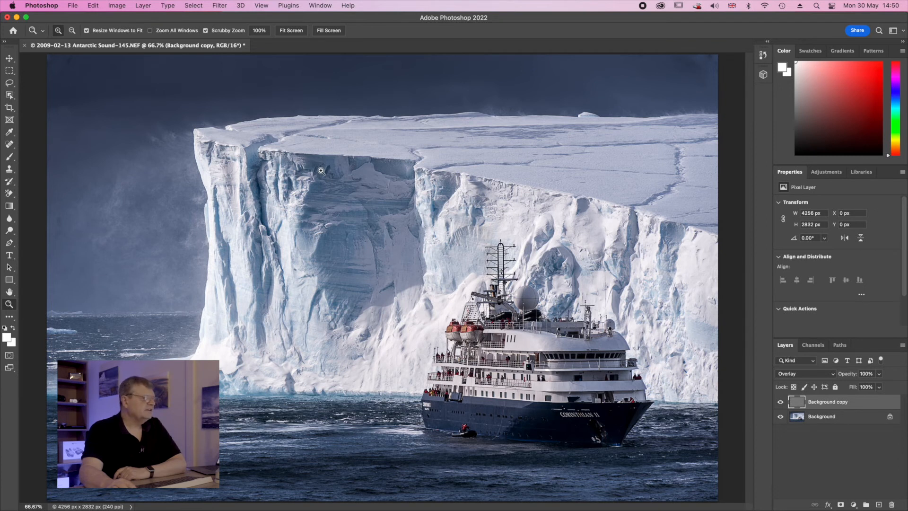
- Try the Background copy layer at 36% opacity and return it to 100%
{"action": "left_click", "coordinate": [879, 374]}
{"action": "left_click_drag", "start_coordinate": [880, 387], "coordinate": [851, 388]}
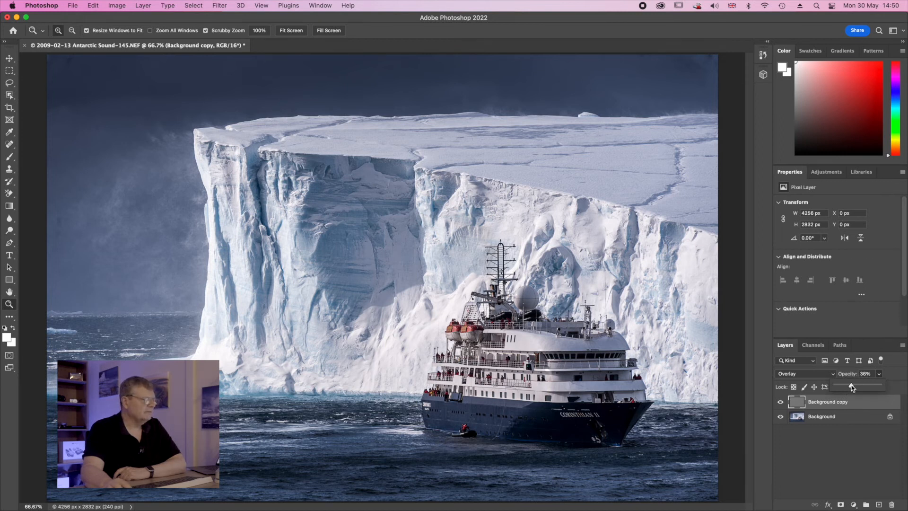
{"action": "left_click", "coordinate": [463, 322]}
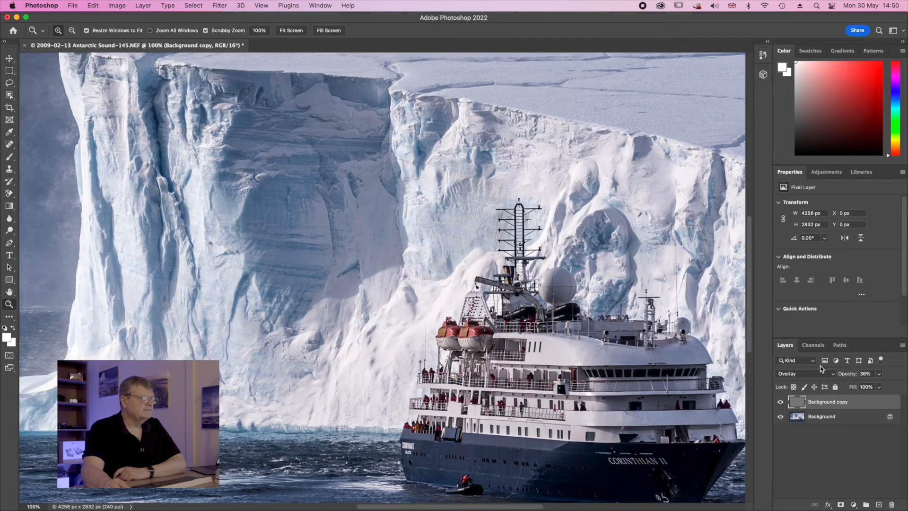
{"action": "left_click", "coordinate": [878, 374]}
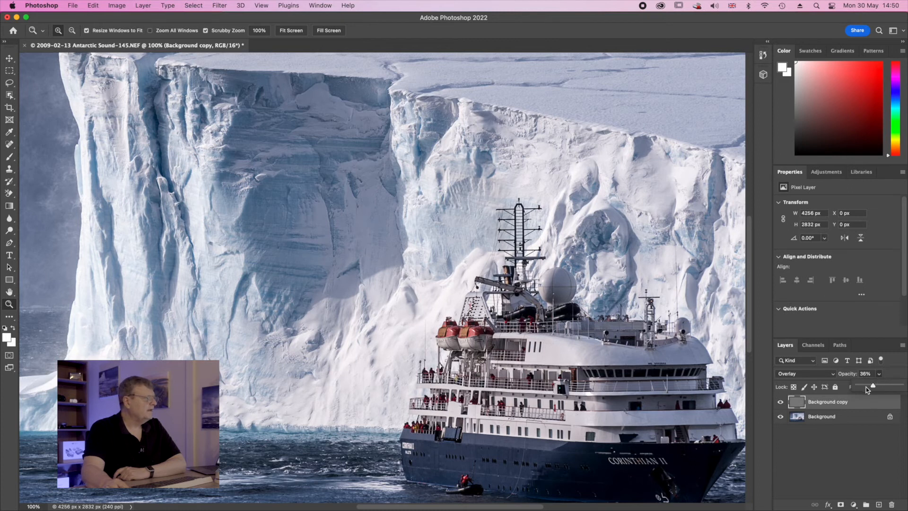
{"action": "left_click_drag", "start_coordinate": [873, 387], "coordinate": [902, 383]}
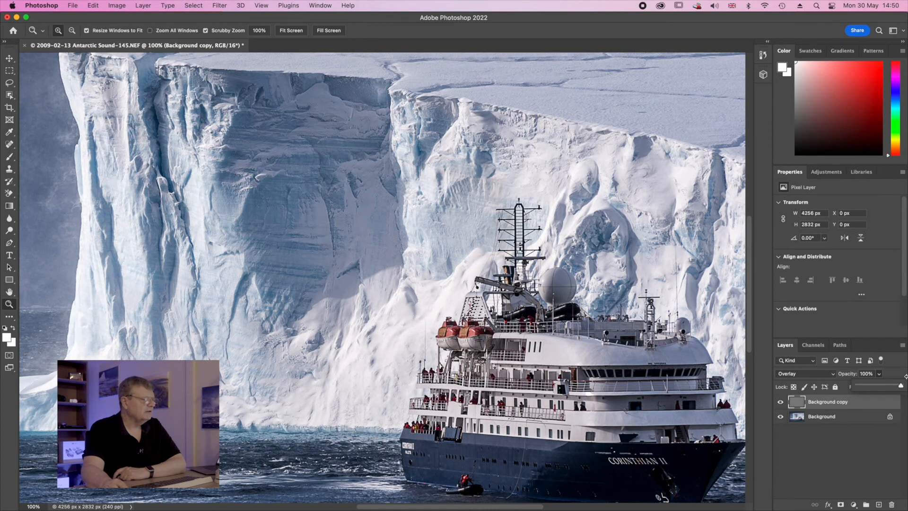
{"action": "mouse_move", "coordinate": [901, 385]}
{"action": "left_mouse_down"}
{"action": "mouse_move", "coordinate": [887, 388]}
{"action": "mouse_move", "coordinate": [901, 385]}
{"action": "left_mouse_up"}
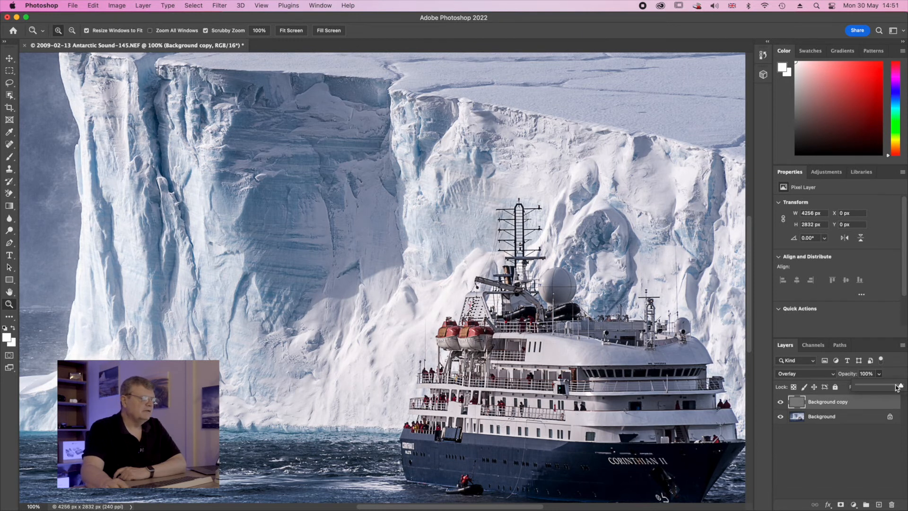
- Compare the Soft Light and Hard Light blend modes on the Background copy layer and settle on Soft Light
{"action": "left_click", "coordinate": [807, 376]}
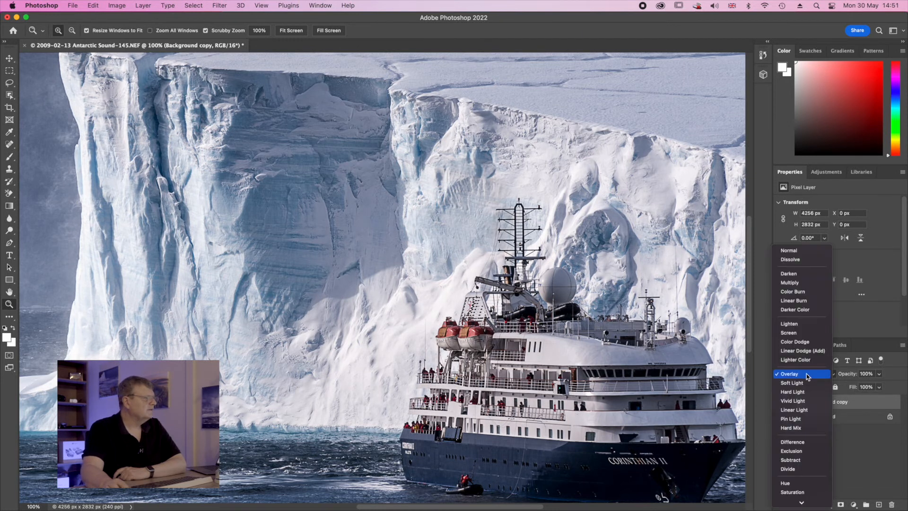
{"action": "left_click", "coordinate": [806, 383]}
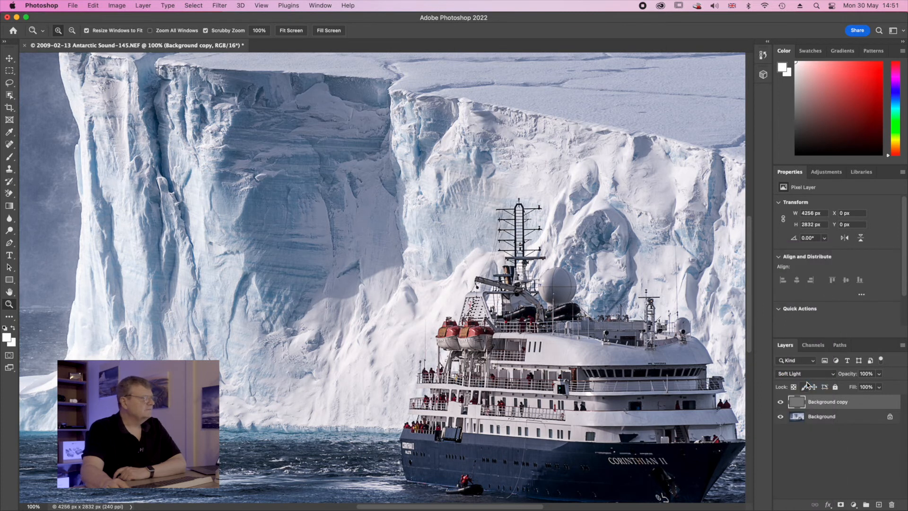
{"action": "key", "text": "shift+plus"}
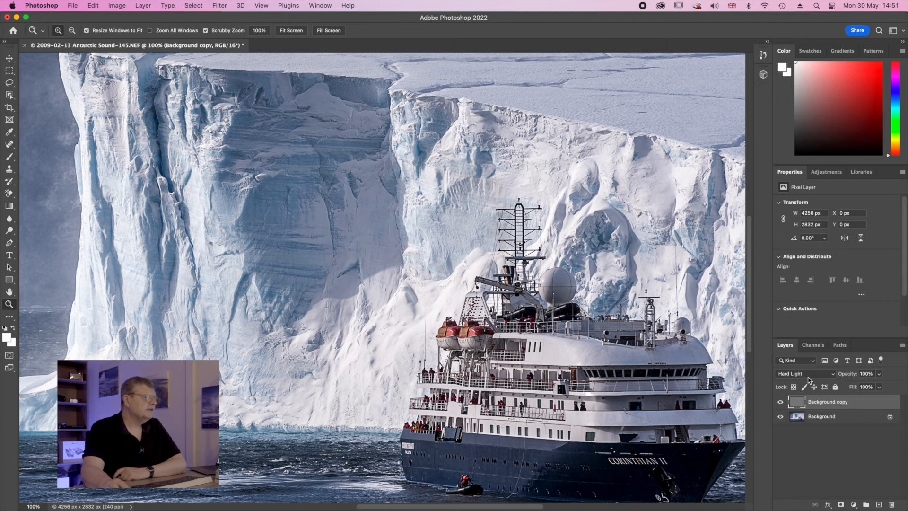
{"action": "left_click", "coordinate": [808, 376]}
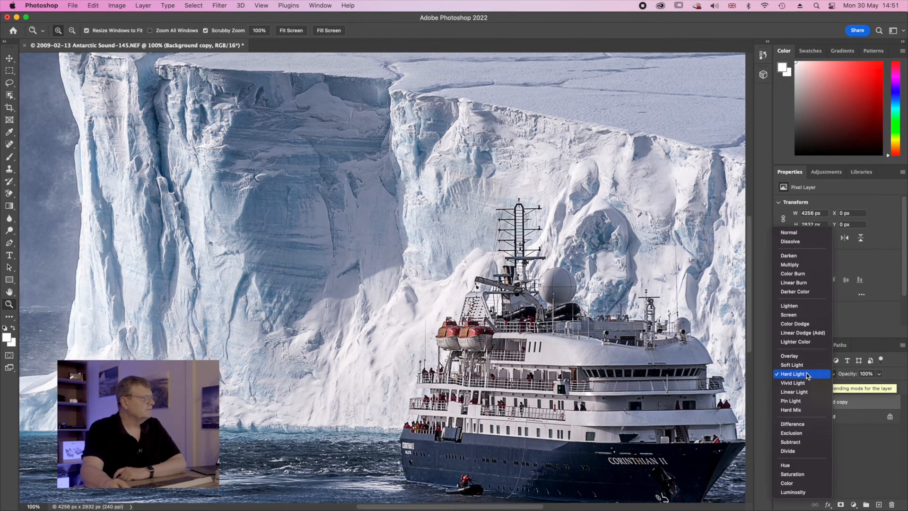
{"action": "left_click", "coordinate": [805, 366]}
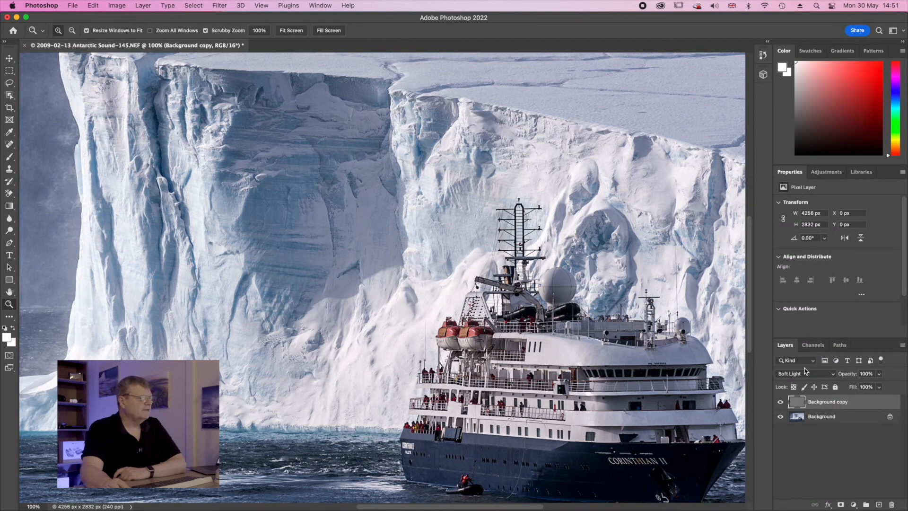
- Lower the Background copy layer's opacity to 80% and check the sharpened detail in the iceberg's face
{"action": "left_click", "coordinate": [878, 387]}
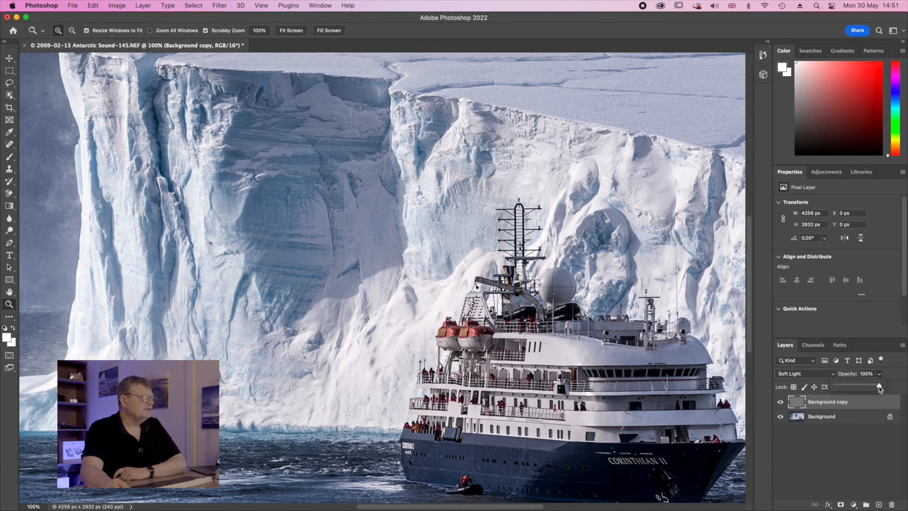
{"action": "left_click_drag", "start_coordinate": [879, 387], "coordinate": [871, 386]}
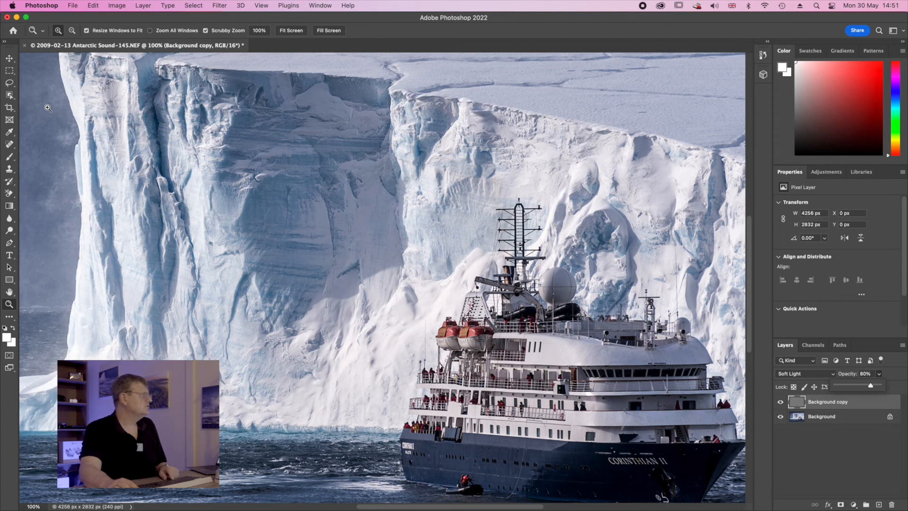
{"action": "left_click_drag", "start_coordinate": [74, 107], "coordinate": [153, 160]}
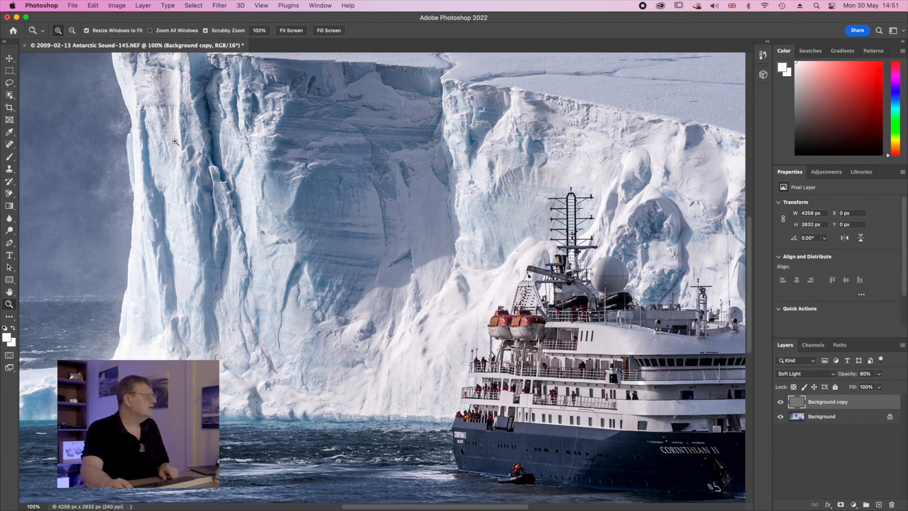
{"action": "left_click_drag", "start_coordinate": [77, 152], "coordinate": [118, 281]}
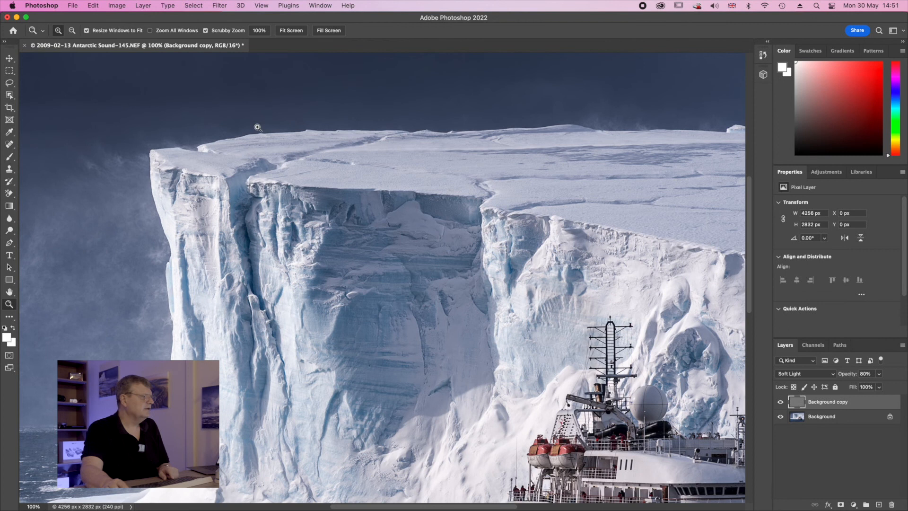
{"action": "left_click", "coordinate": [431, 278]}
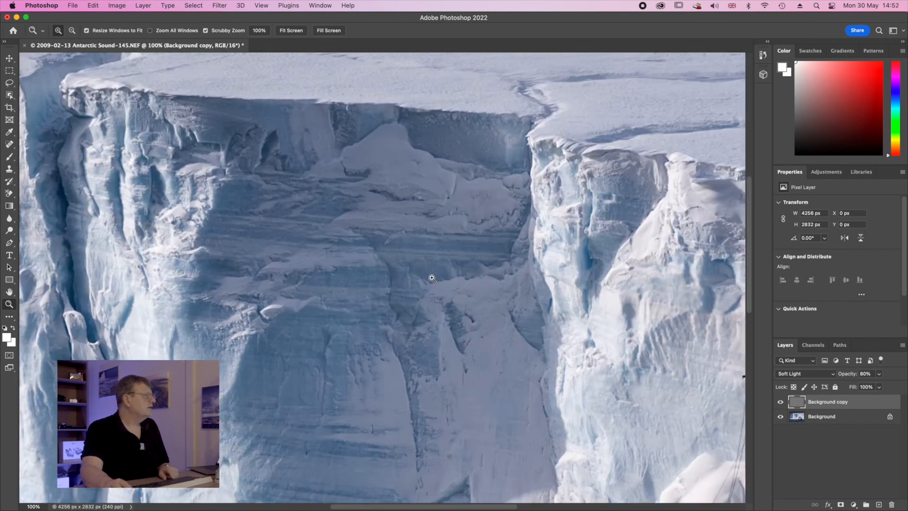
{"action": "left_click", "coordinate": [431, 278]}
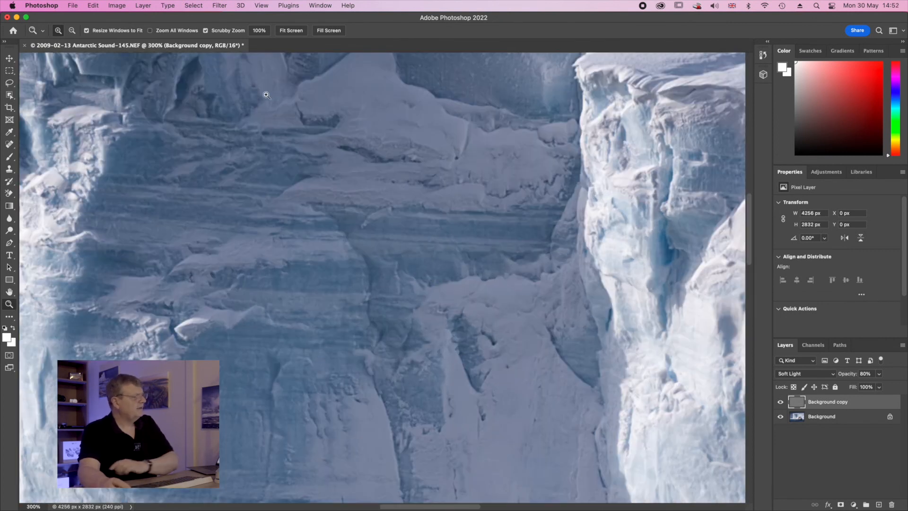
{"action": "key", "text": "super+0"}
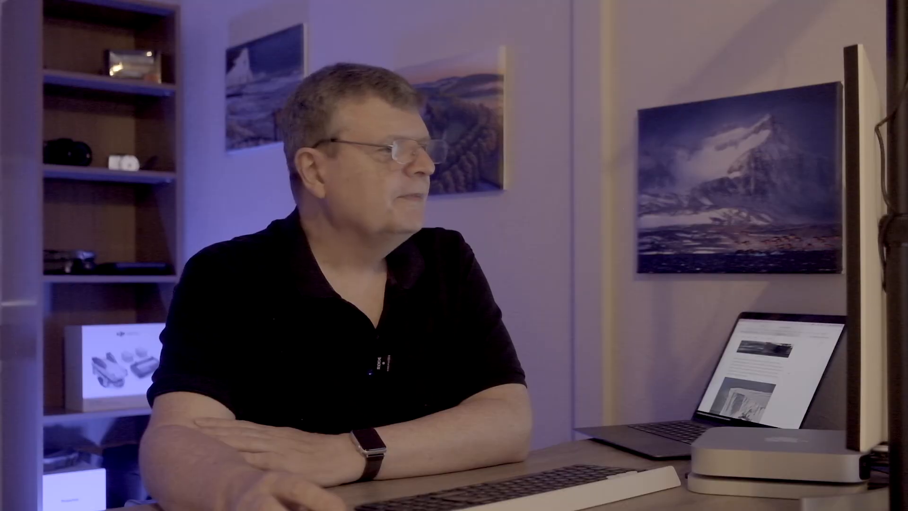